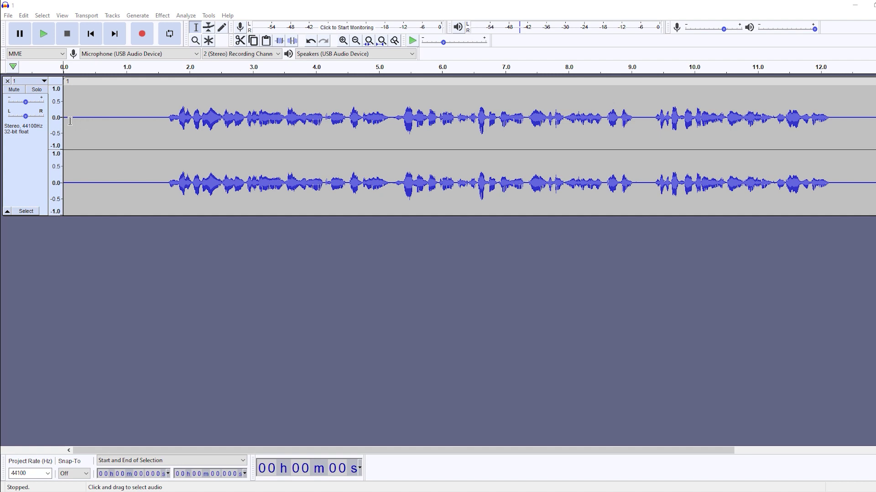
Step: Capture a Noise Reduction profile from the silent 0.04–1.60 s stretch, then select all and zoom to fit
left_click_drag(65, 122, 164, 126)
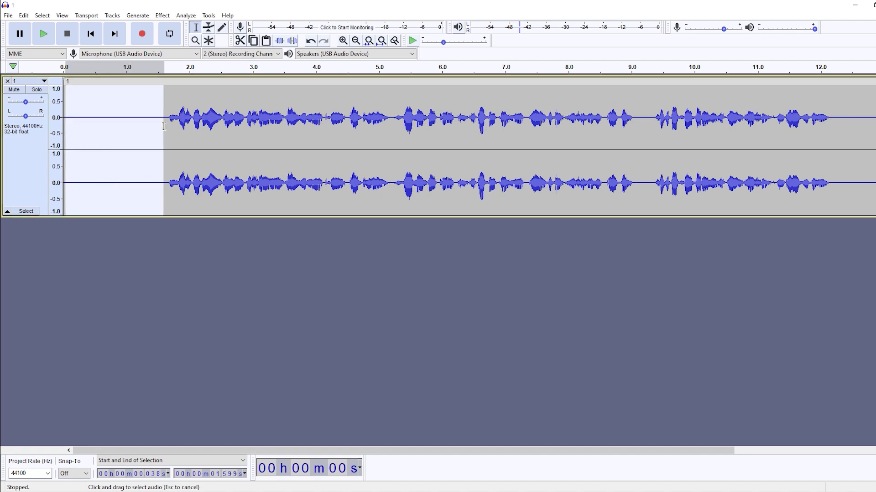
left_click(160, 18)
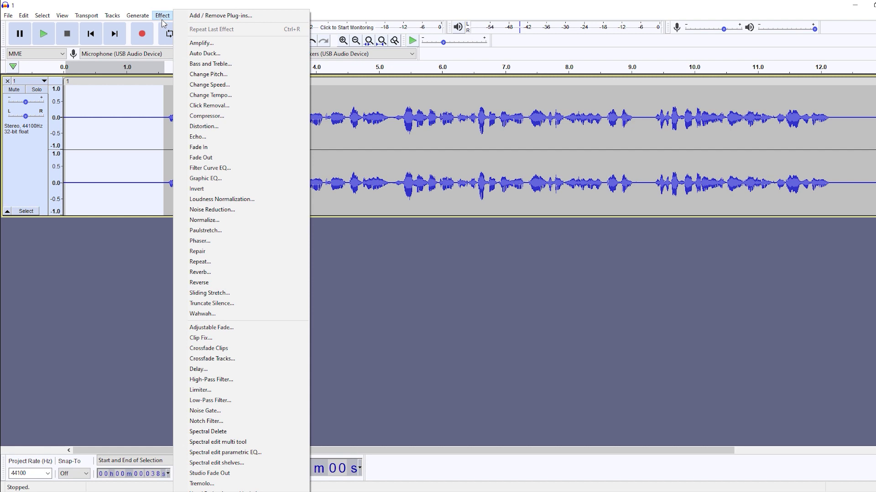
left_click(267, 212)
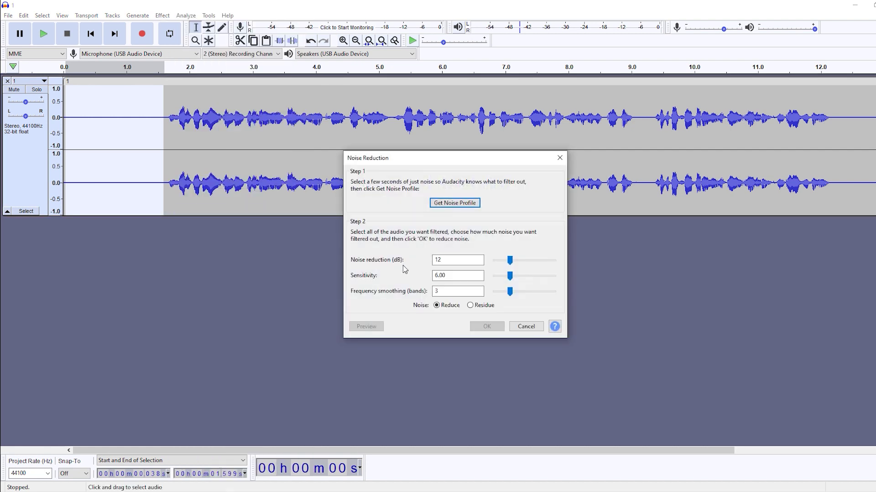
left_click(466, 207)
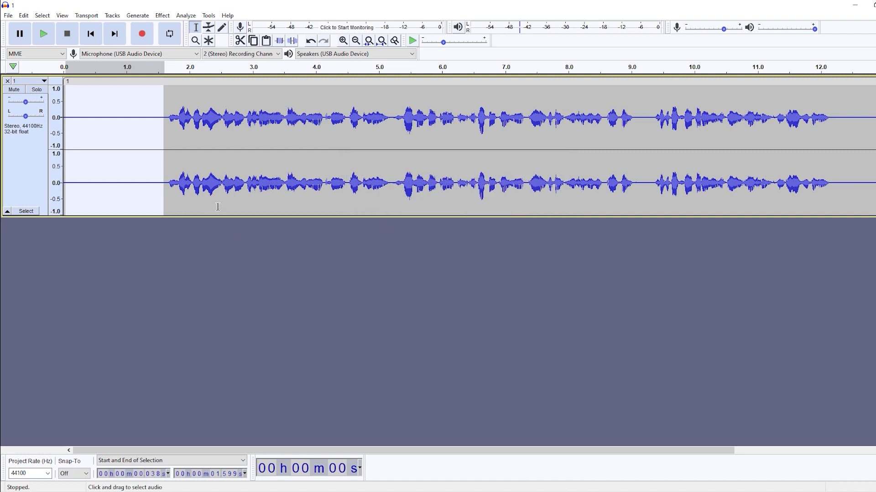
key("ctrl+a")
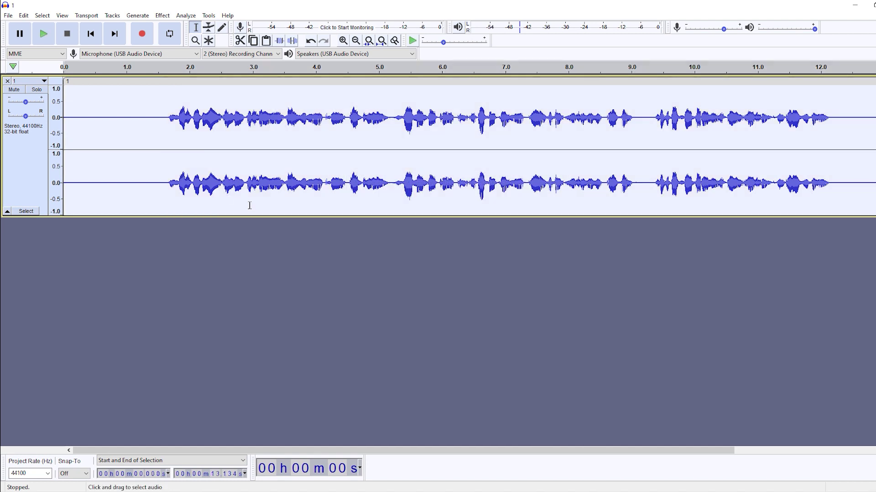
left_click(355, 41)
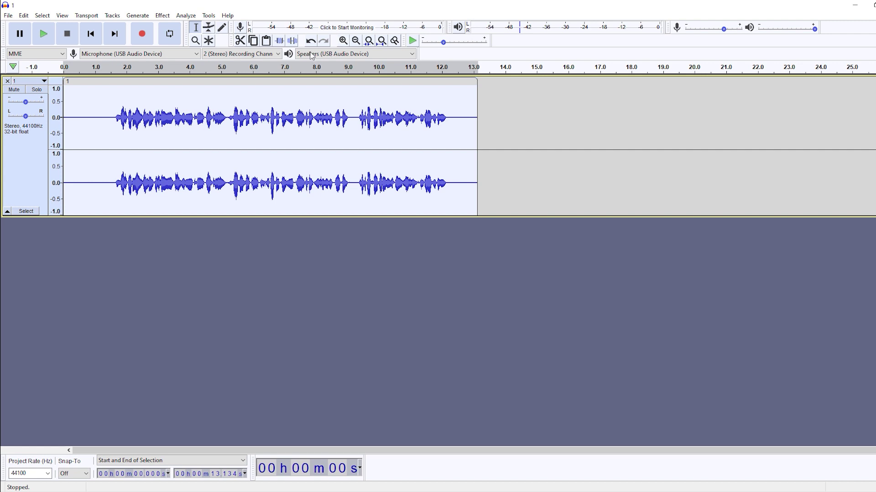
Step: Apply Noise Reduction at 12 dB to the whole track, then play it back and stop
left_click(164, 16)
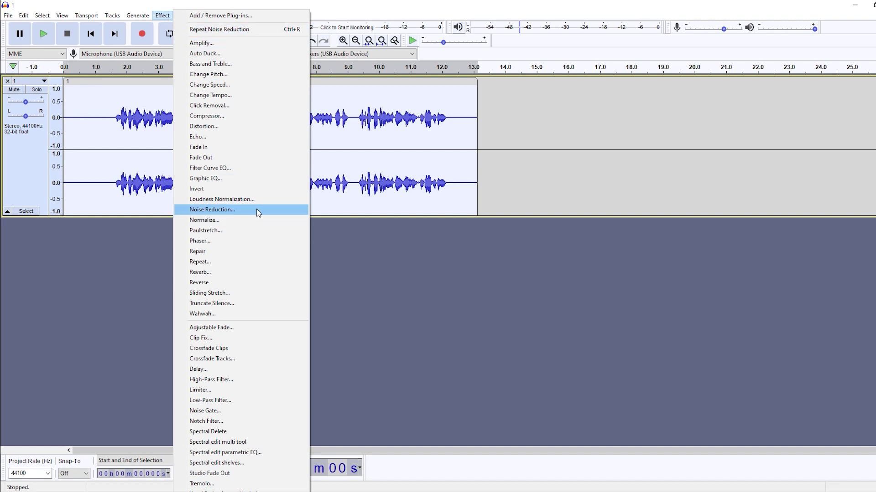
left_click(212, 209)
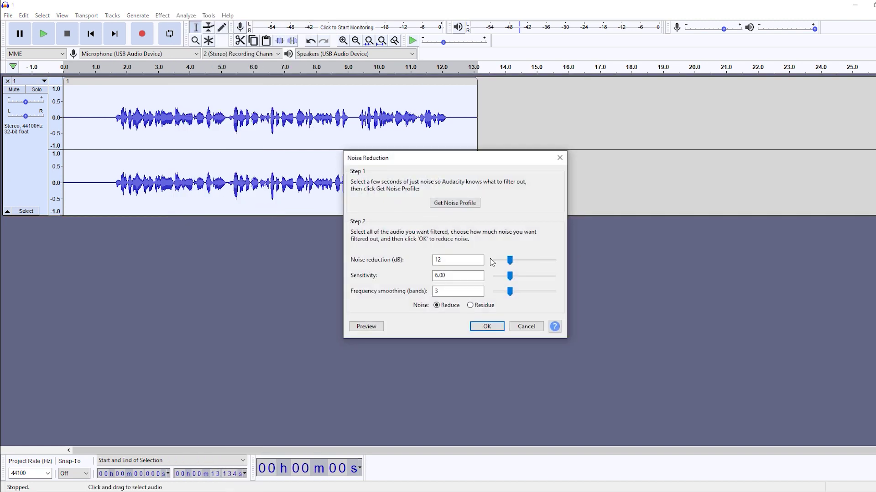
left_click_drag(512, 266, 511, 266)
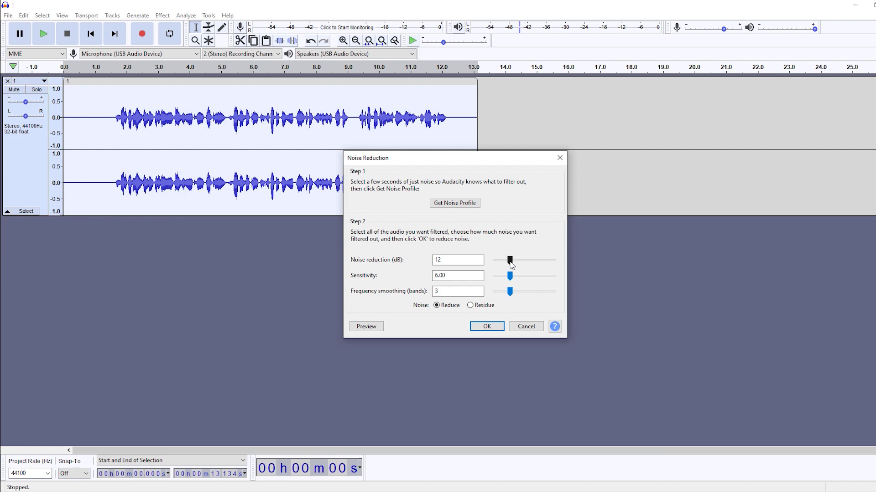
left_click(479, 328)
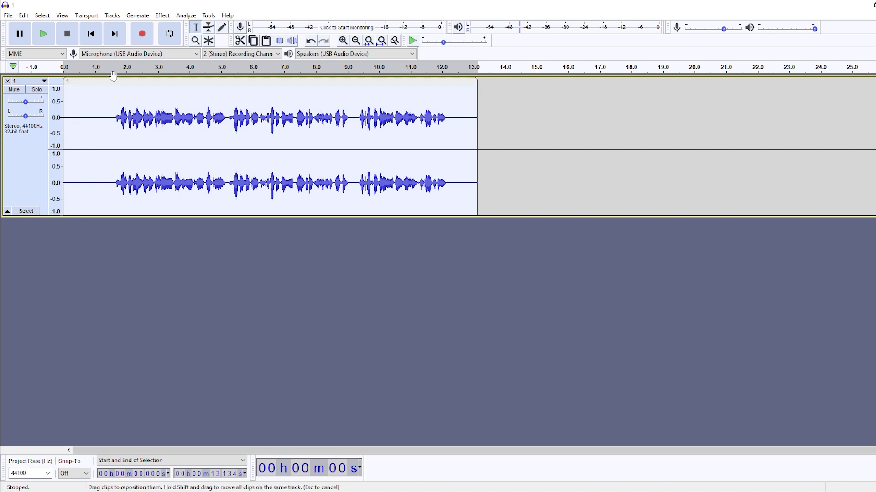
key("space")
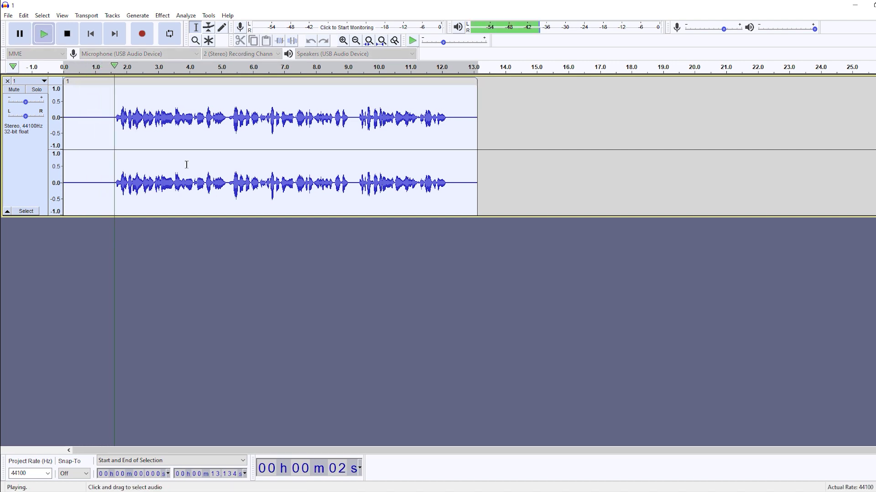
key("space")
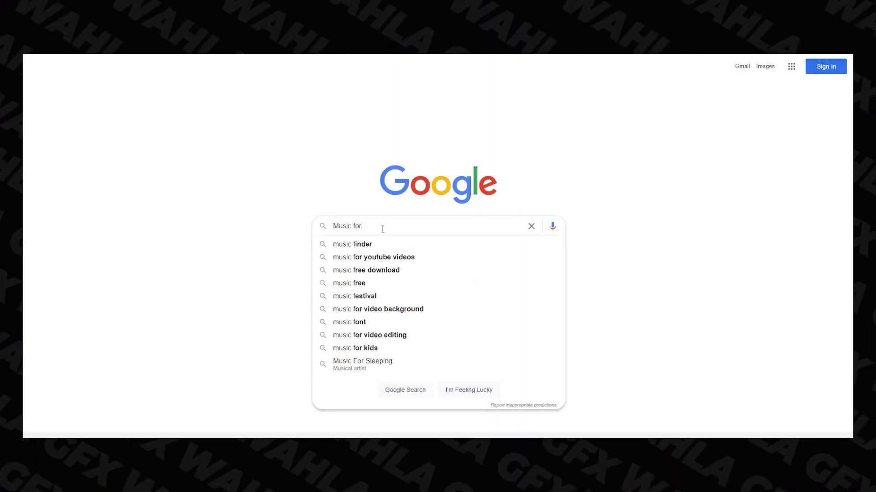
Step: Search the web for 'Music for youtube videos' and scroll through Epidemic Sound's catalogue
type("or youtube videos")
key("Return")
scroll(438, 246, "down", 2)
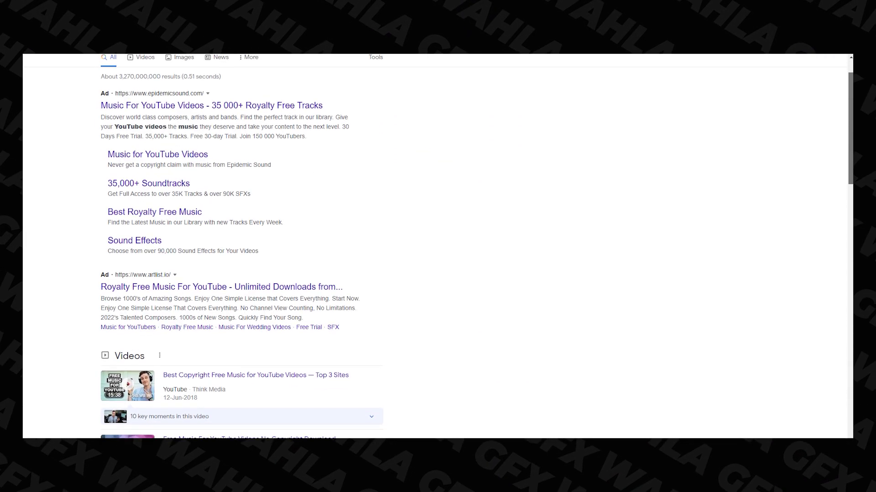
scroll(438, 246, "down", 5)
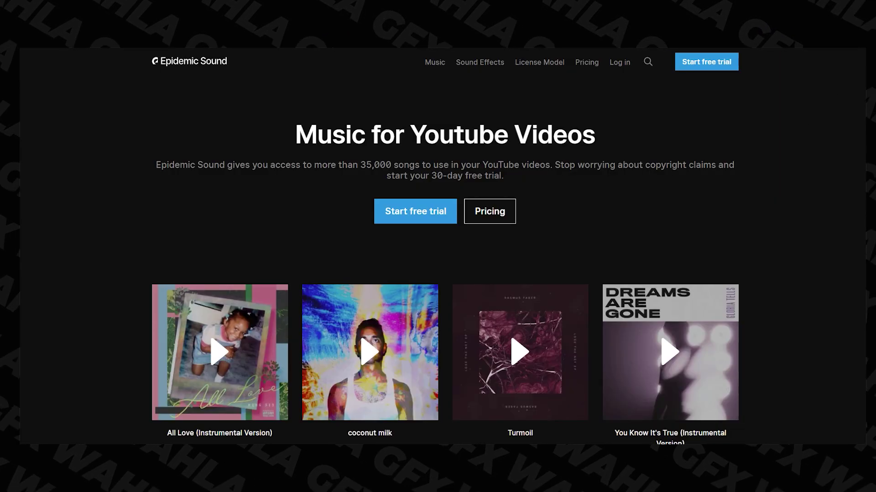
scroll(438, 246, "down", 5)
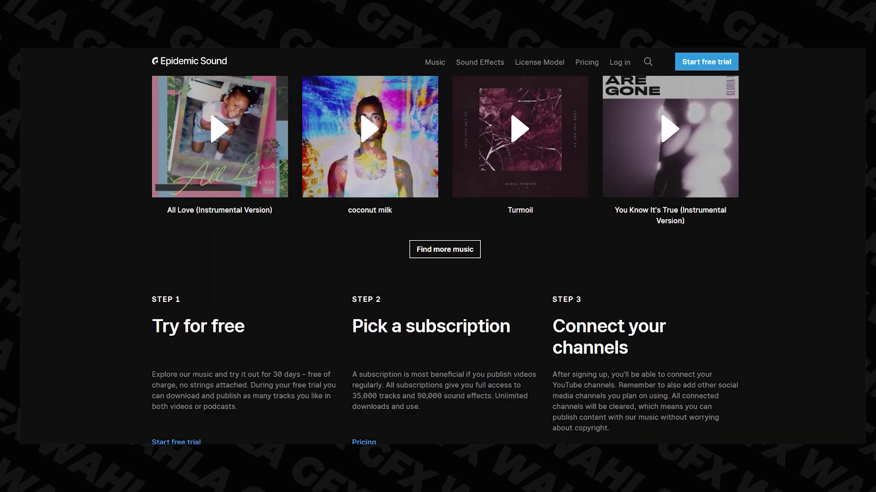
scroll(445, 257, "down", 6)
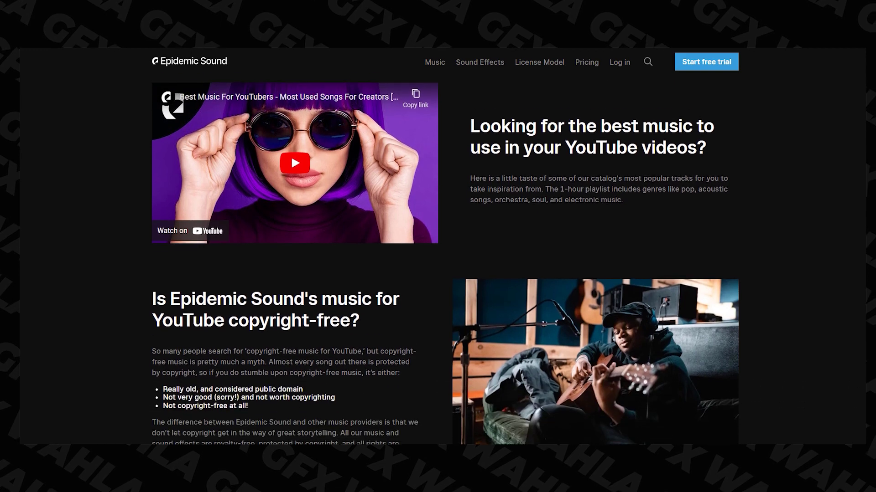
scroll(445, 246, "down", 3)
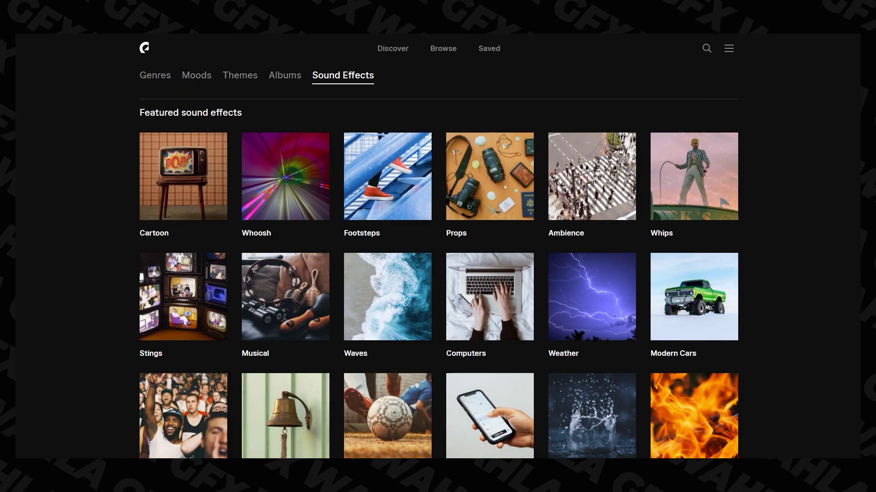
scroll(504, 215, "down", 1)
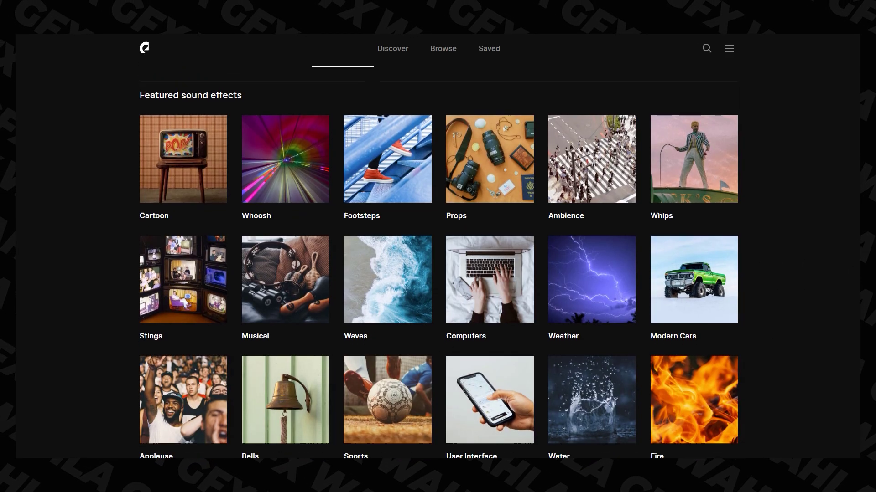
Step: Browse the Whoosh sound effects and continue down to the Staff Picks track list
left_click(285, 156)
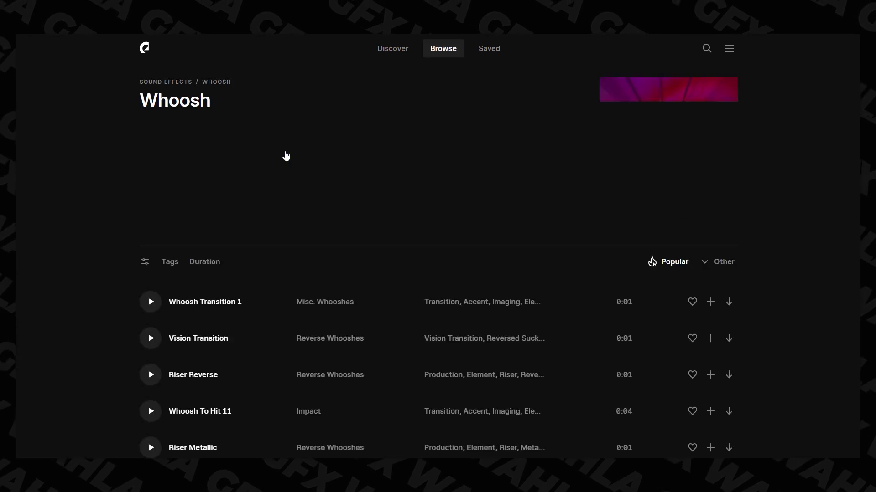
scroll(217, 238, "down", 2)
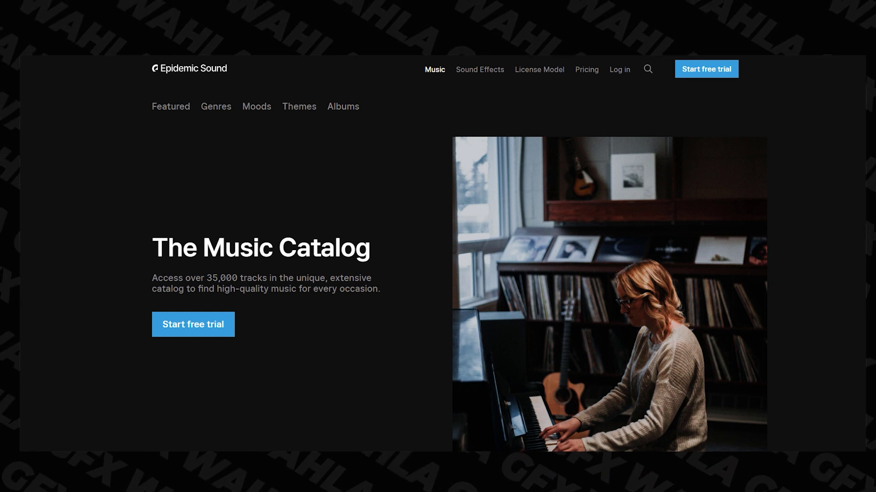
scroll(442, 267, "down", 10)
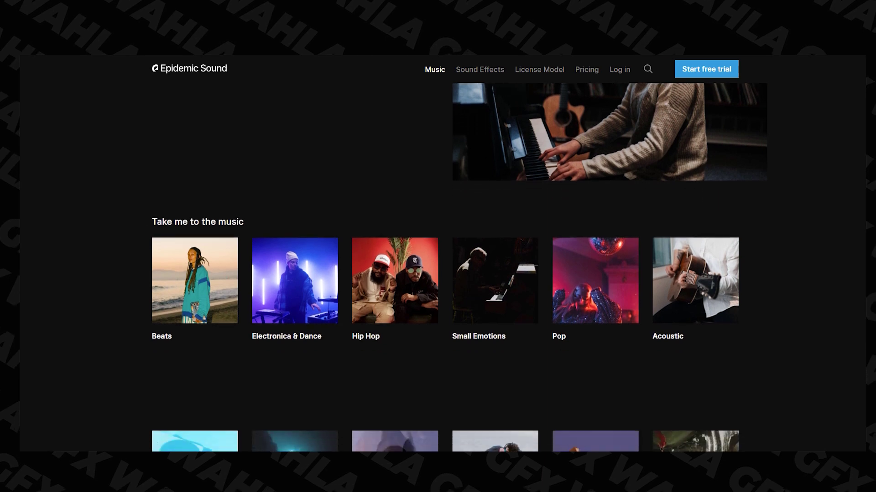
scroll(444, 267, "down", 9)
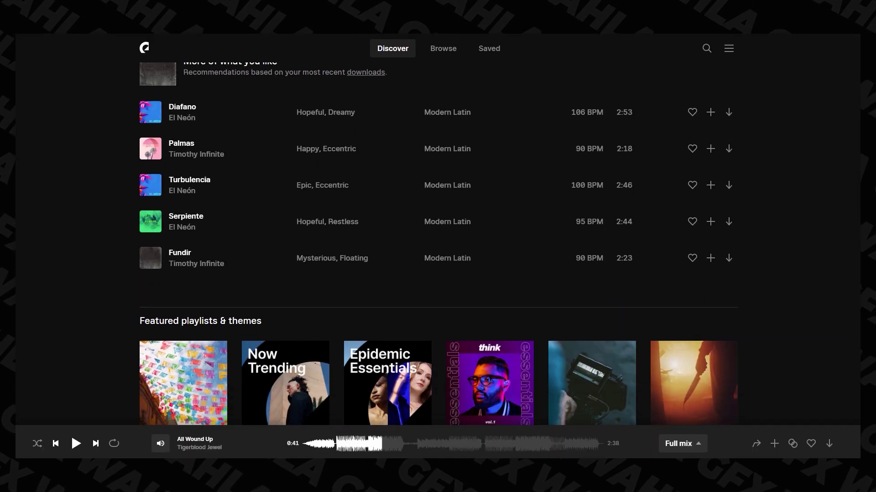
scroll(437, 244, "down", 7)
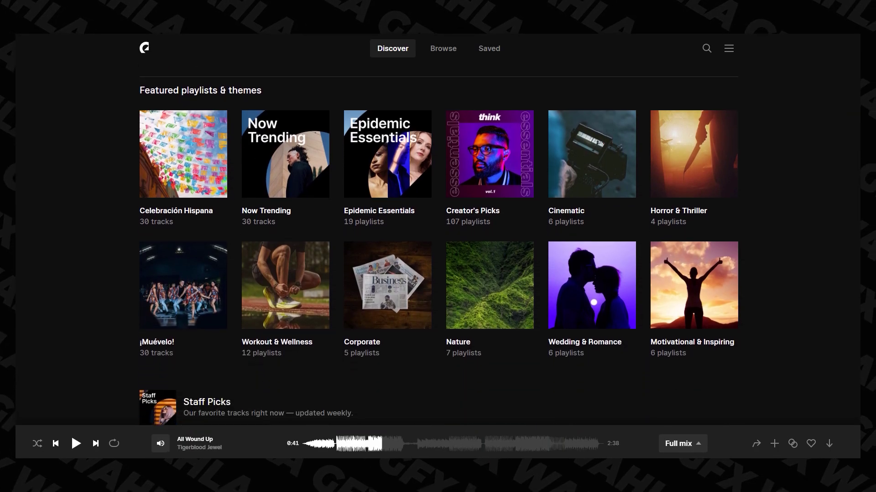
scroll(438, 244, "down", 7)
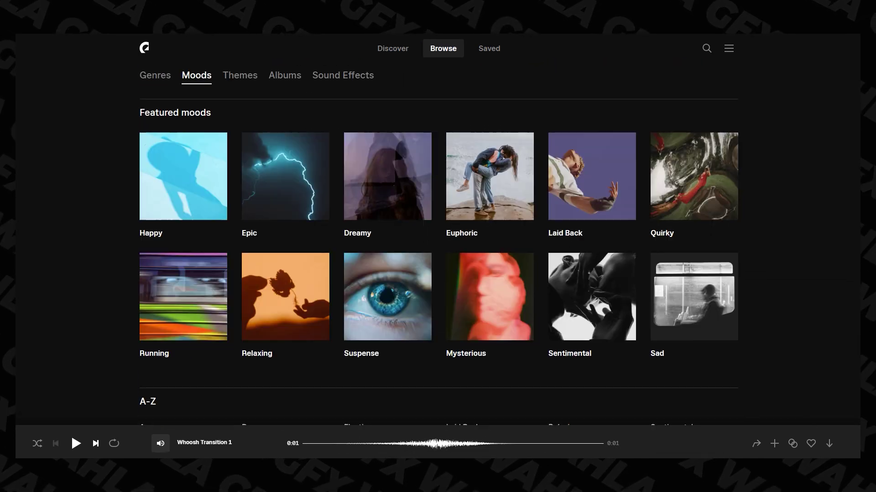
scroll(601, 320, "down", 4)
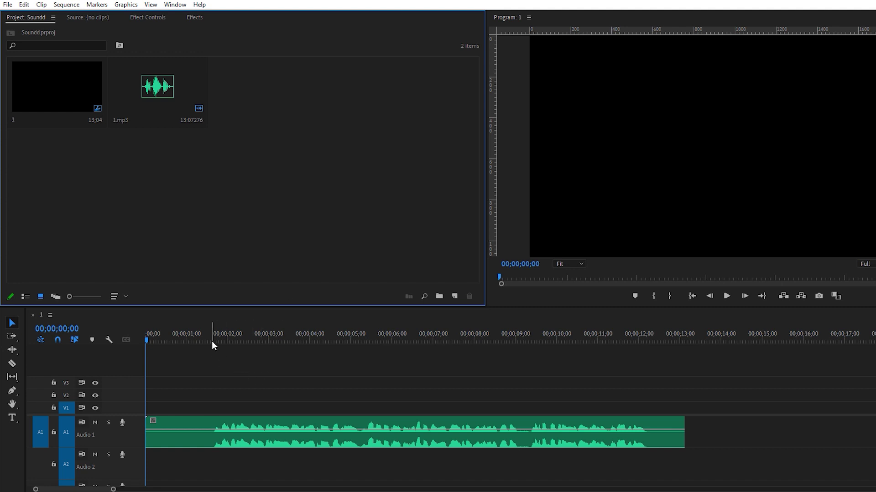
left_click_drag(211, 341, 217, 342)
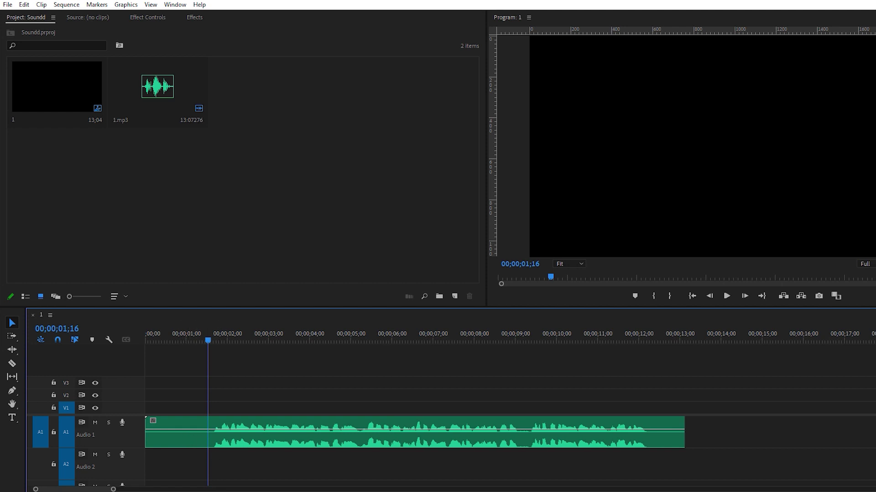
left_click_drag(114, 489, 103, 489)
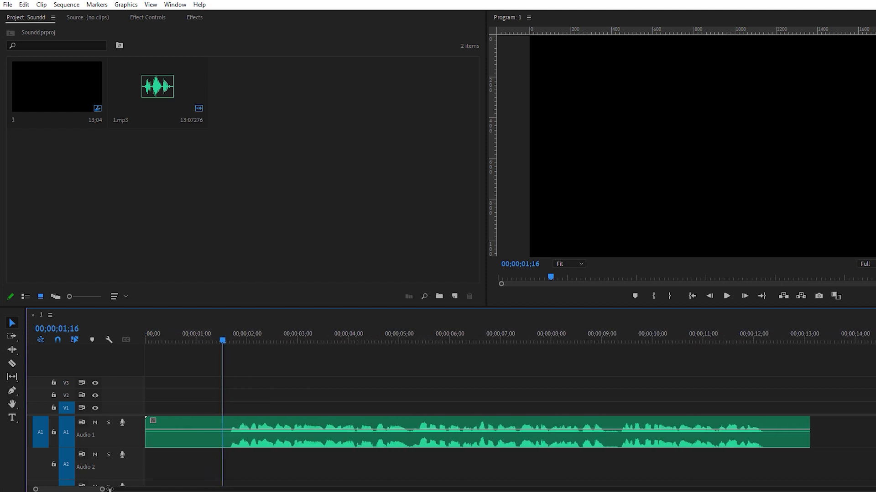
left_click(228, 341)
left_click_drag(230, 342, 222, 373)
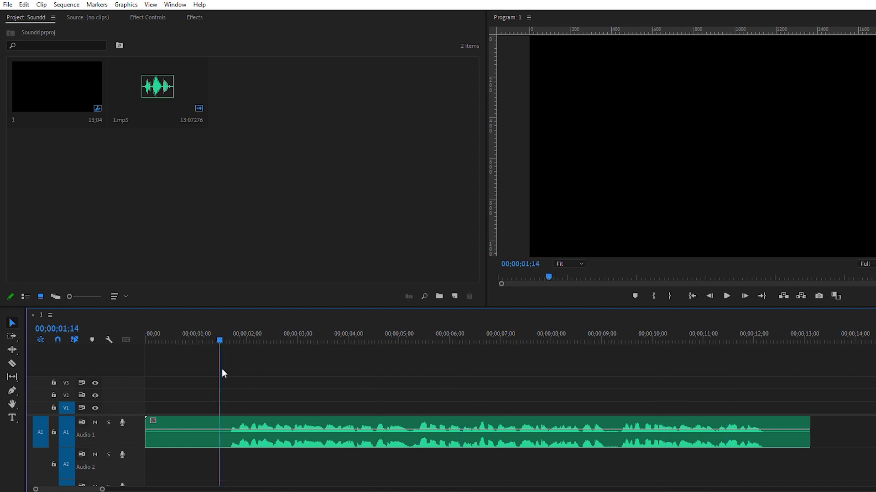
Step: Find Parametric Equalizer in the Effects panel and apply it to the Audio 1 voice clip
left_click(199, 21)
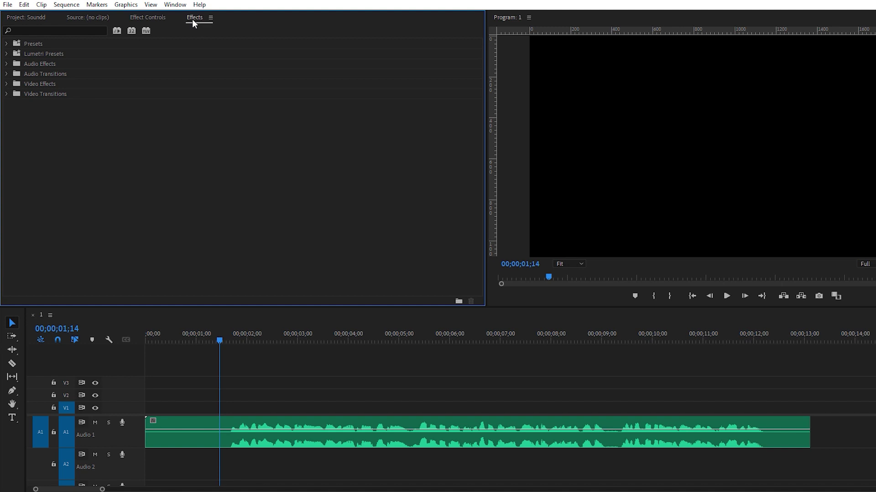
left_click(180, 5)
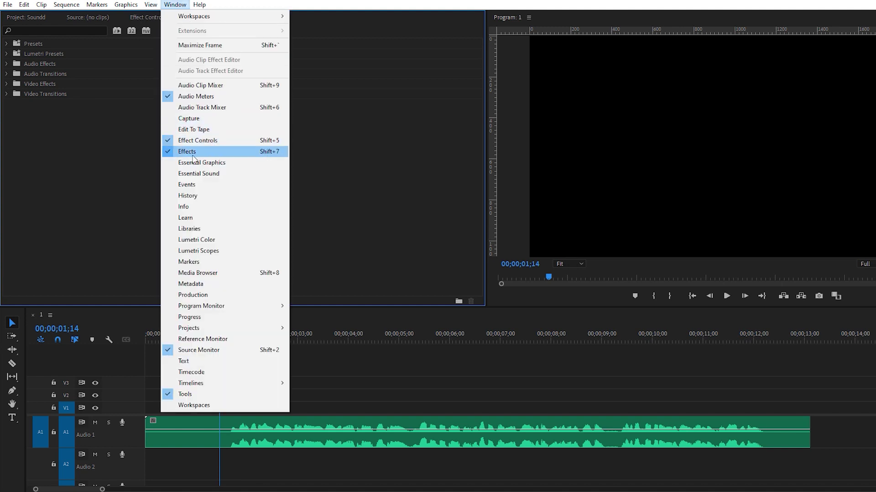
left_click(177, 158)
left_click(61, 31)
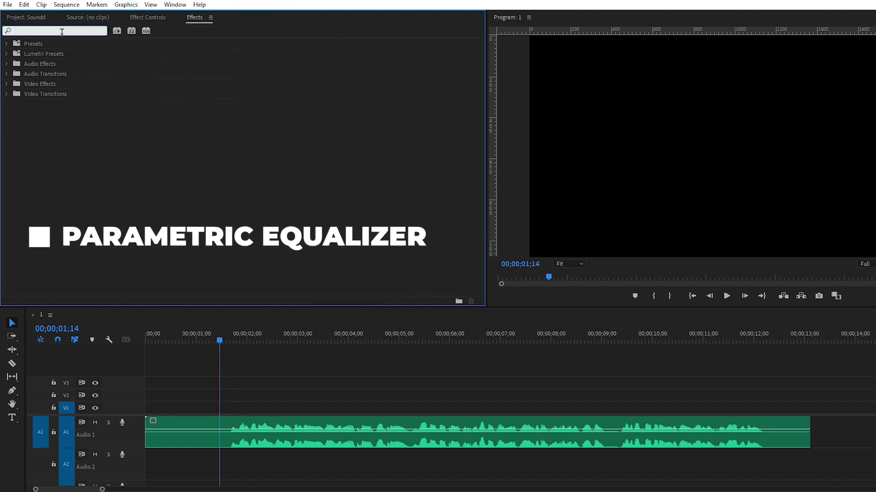
type("param")
left_click(68, 95)
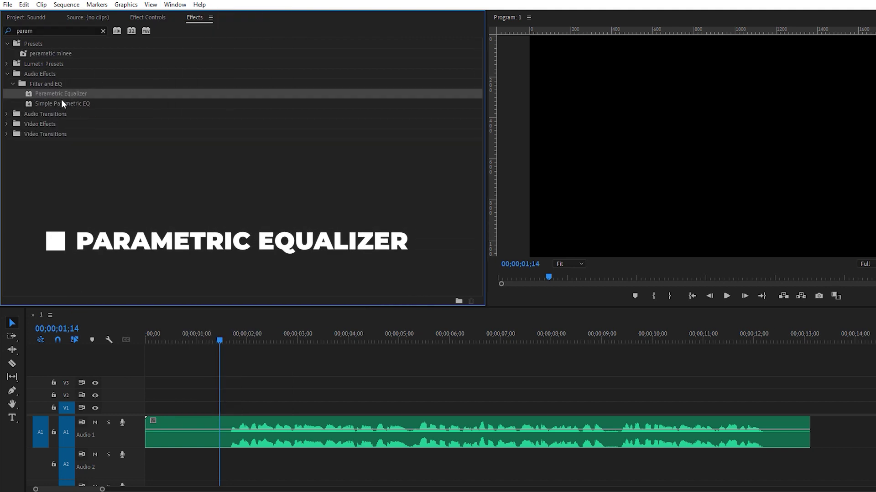
left_click_drag(80, 99, 322, 445)
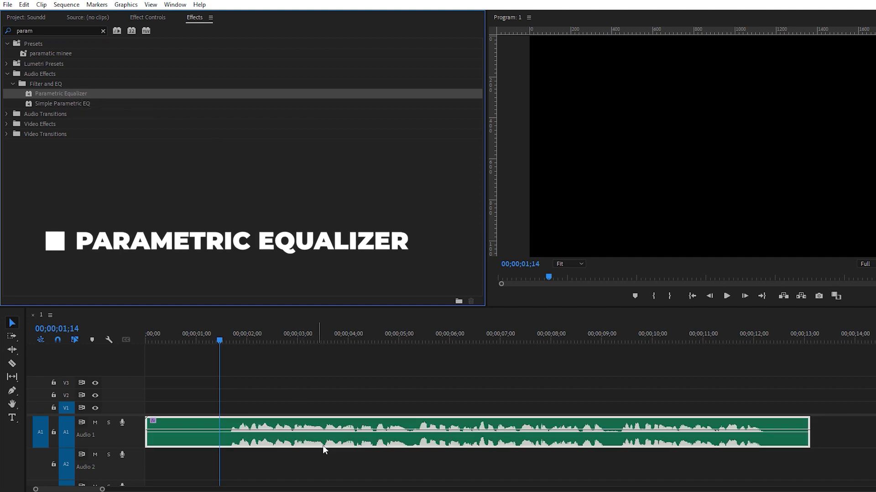
Step: Open the Parametric Equalizer's Custom Setup editor from Effect Controls
left_click(152, 18)
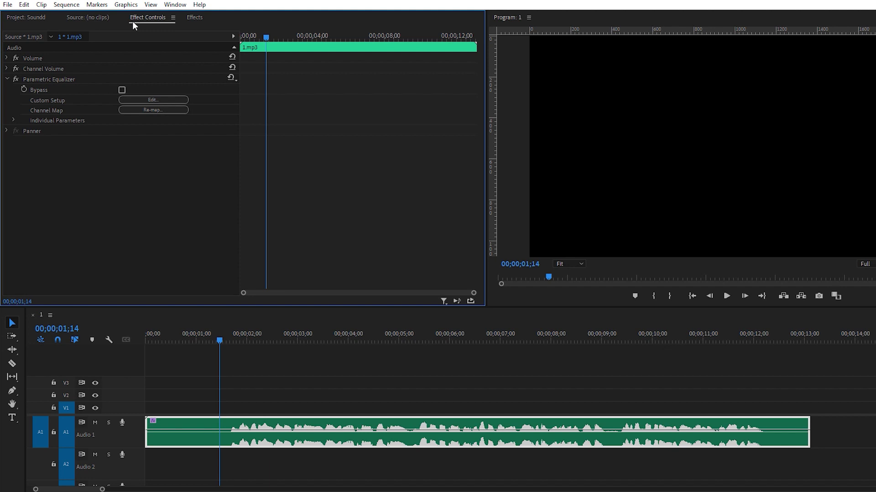
left_click(82, 81)
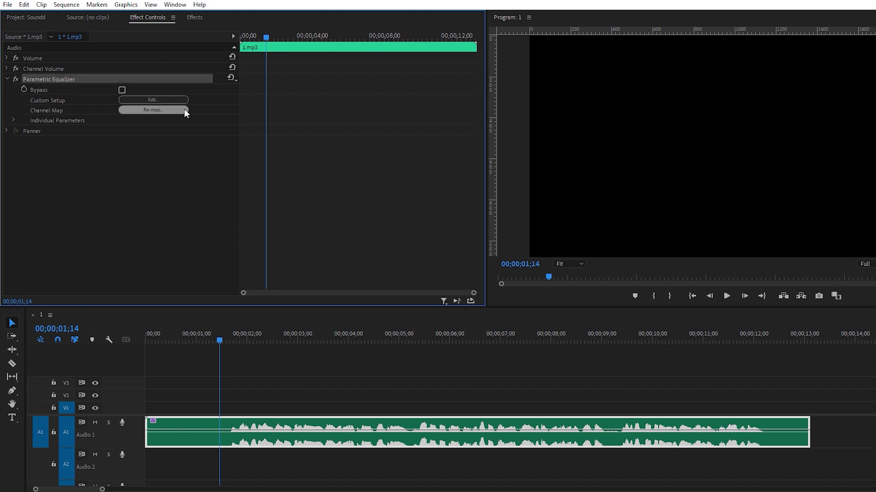
left_click(169, 101)
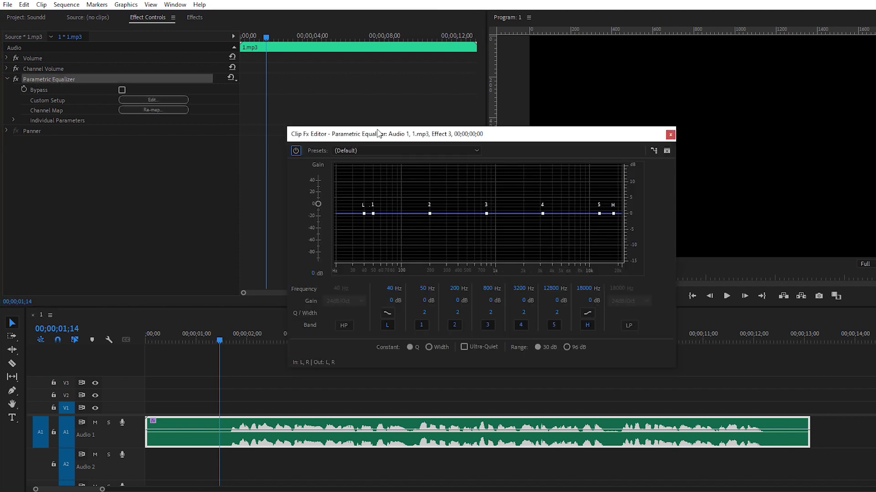
Step: Choose the Loudness Maximizer equalizer preset (120 Hz +3 dB, 6000 Hz +6 dB)
left_click_drag(377, 134, 335, 90)
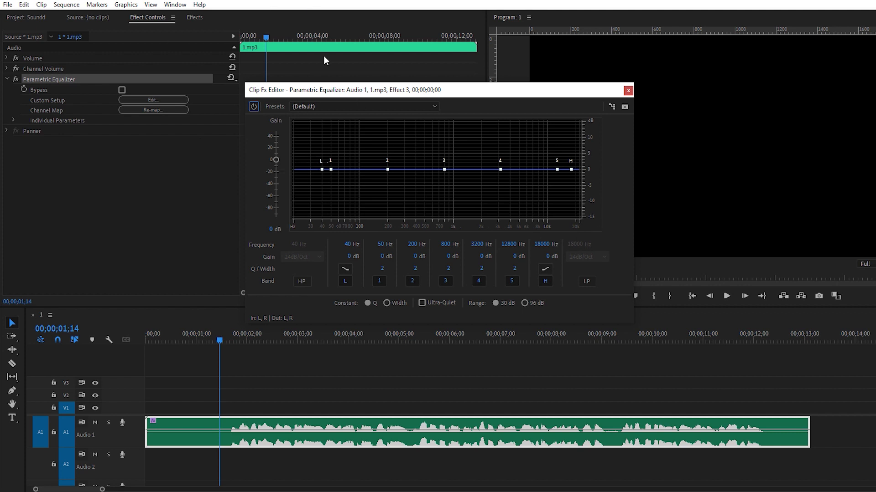
left_click(347, 108)
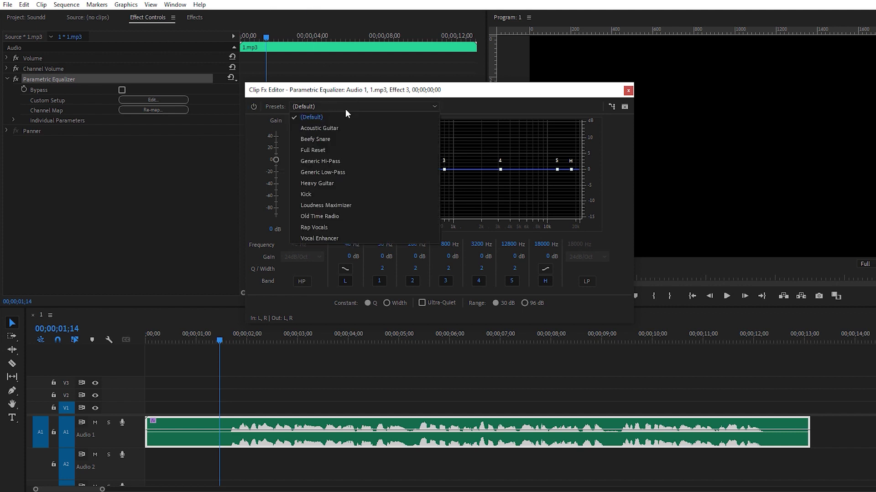
left_click(360, 208)
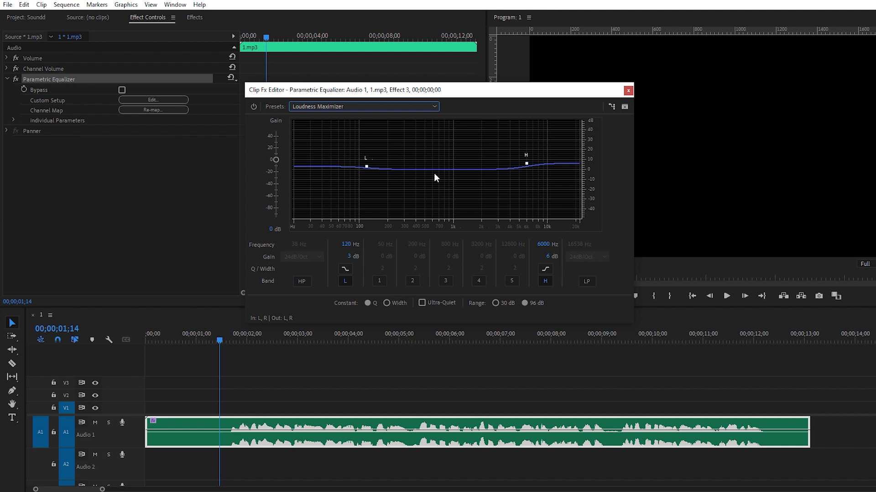
Step: Play the clip from around 01;17 to hear the equalizer, then return to 01;21
left_click_drag(220, 338, 226, 341)
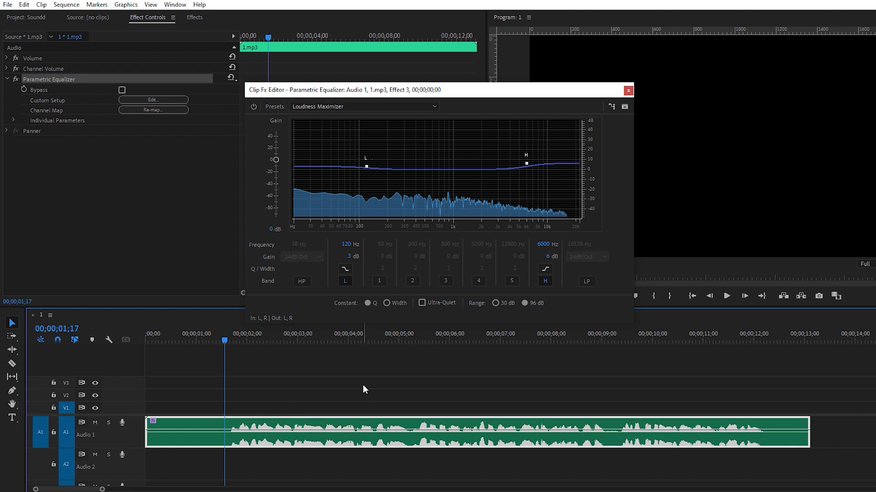
key("space")
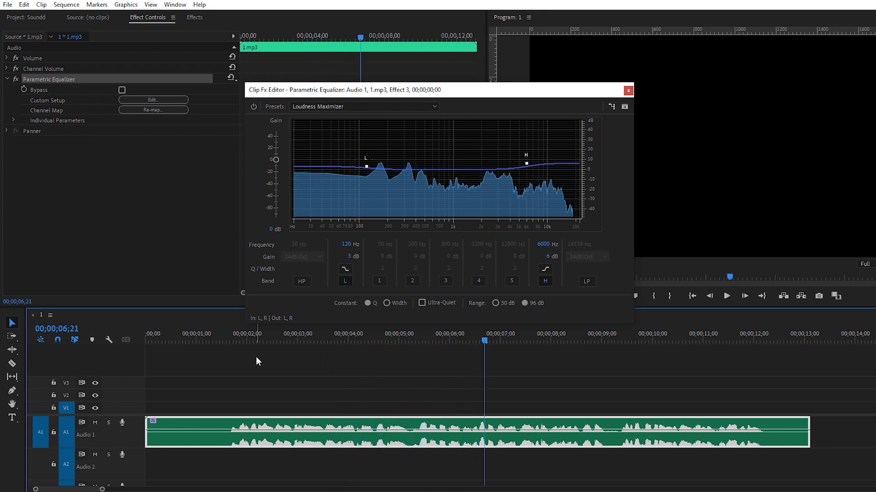
left_click(235, 341)
left_click_drag(235, 341, 234, 341)
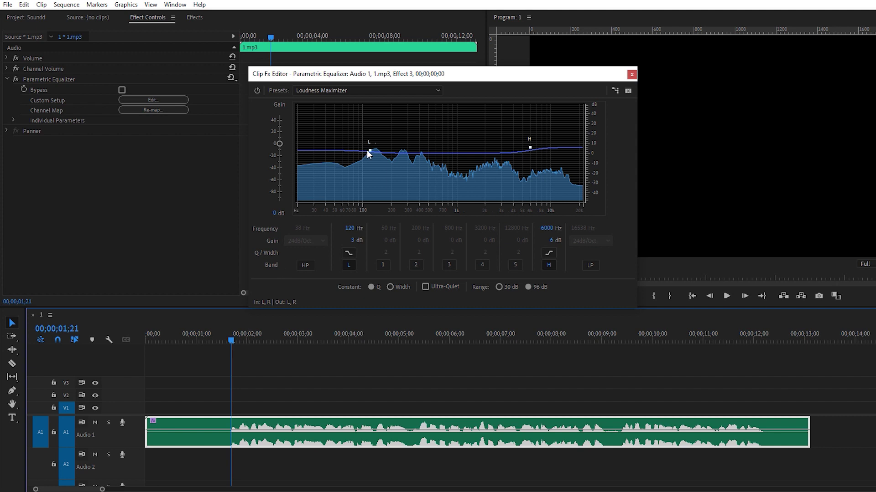
Step: Raise the low band to 11.1 dB at 125 Hz, gain to 2.5 dB, high band to 8.6 dB
mouse_move(370, 151)
left_click_drag(373, 154, 373, 146)
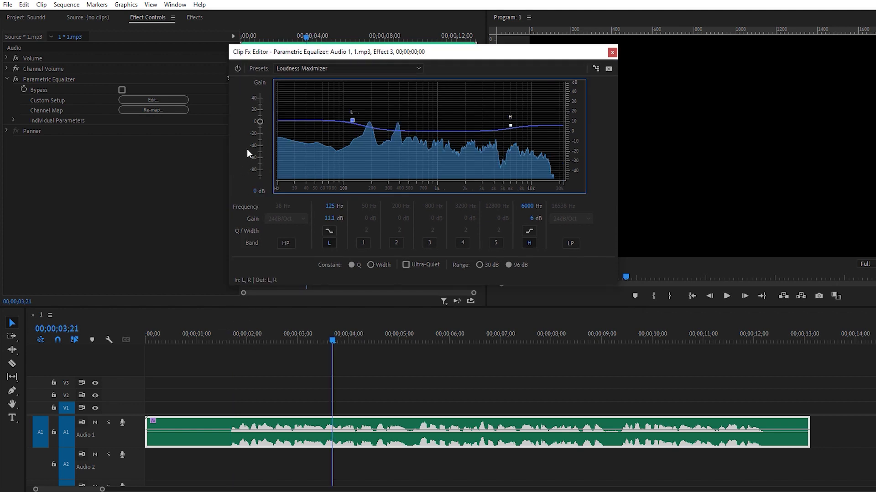
left_click_drag(261, 122, 262, 118)
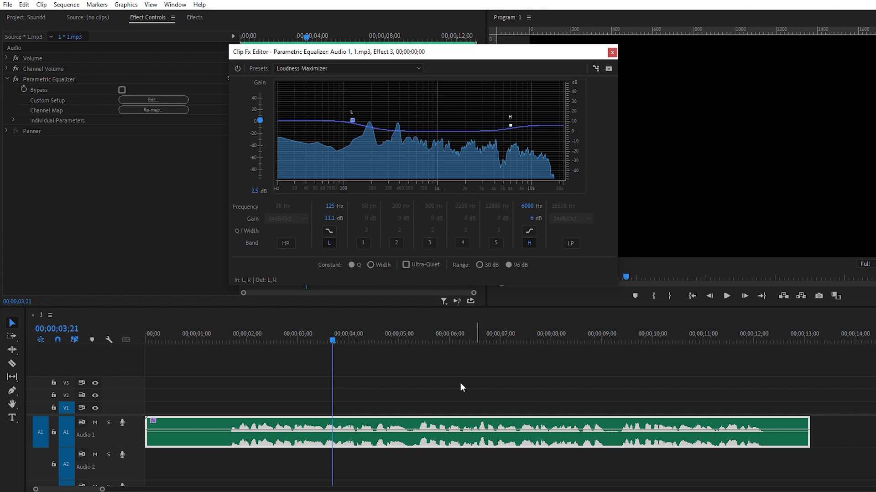
left_click_drag(248, 342, 344, 341)
left_click_drag(510, 125, 512, 123)
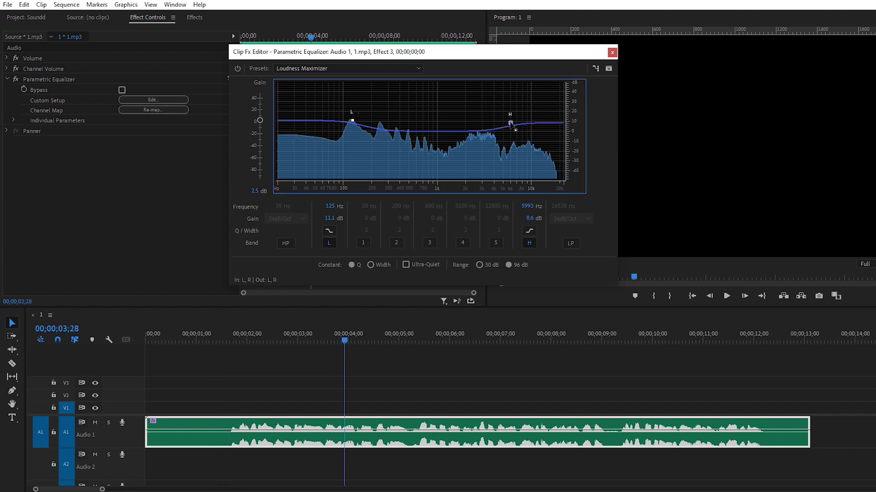
left_click_drag(238, 341, 223, 338)
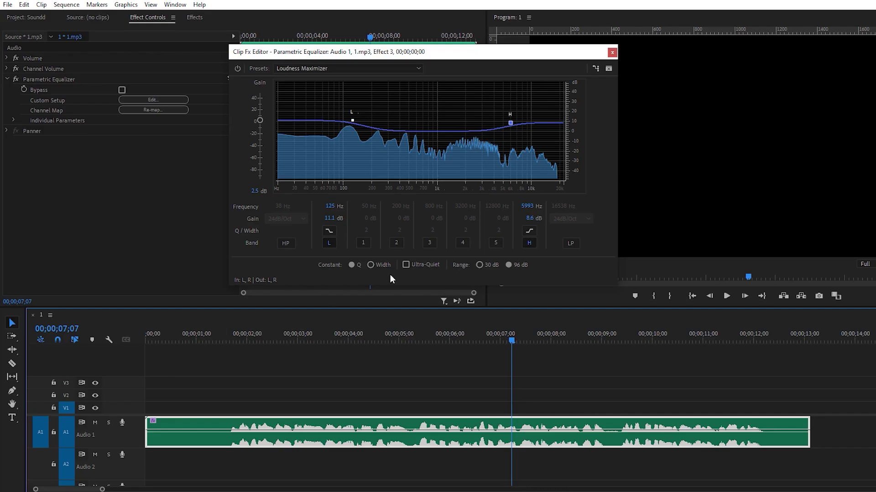
Step: Close the equalizer editor and add Multiband Compressor from Amplitude and Compression to the voice clip
left_click(612, 52)
left_click(203, 18)
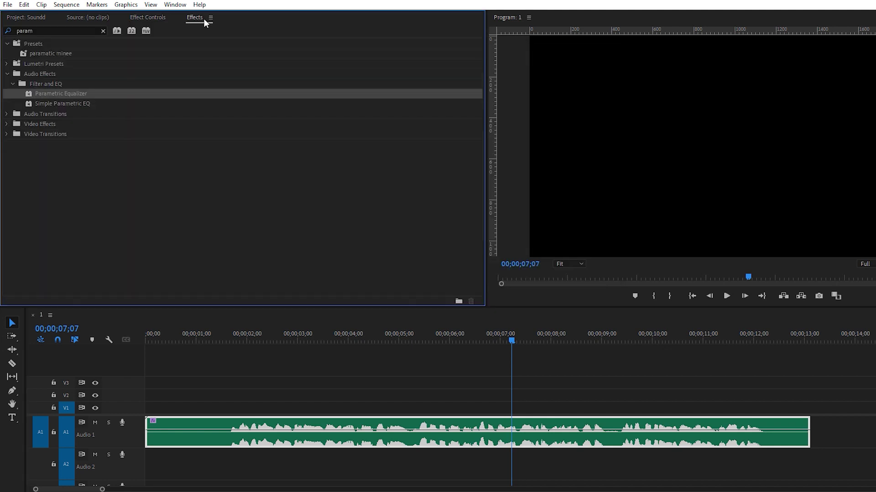
left_click(102, 31)
left_click(77, 31)
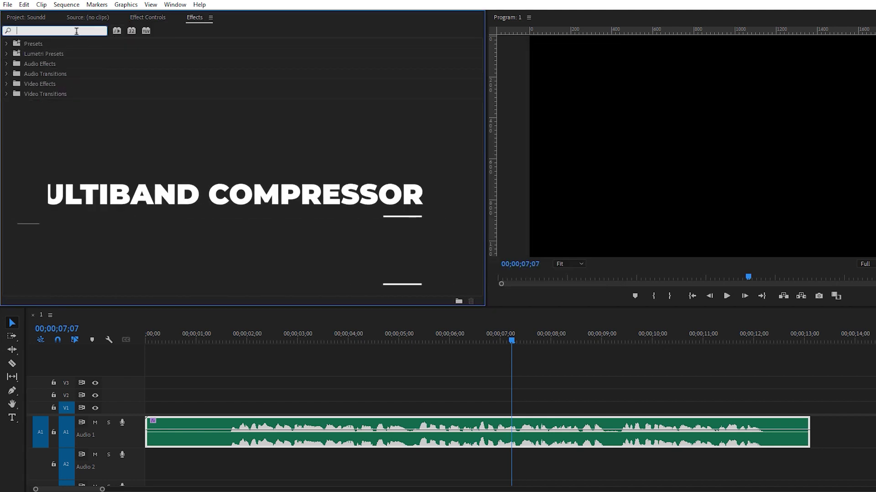
type("m")
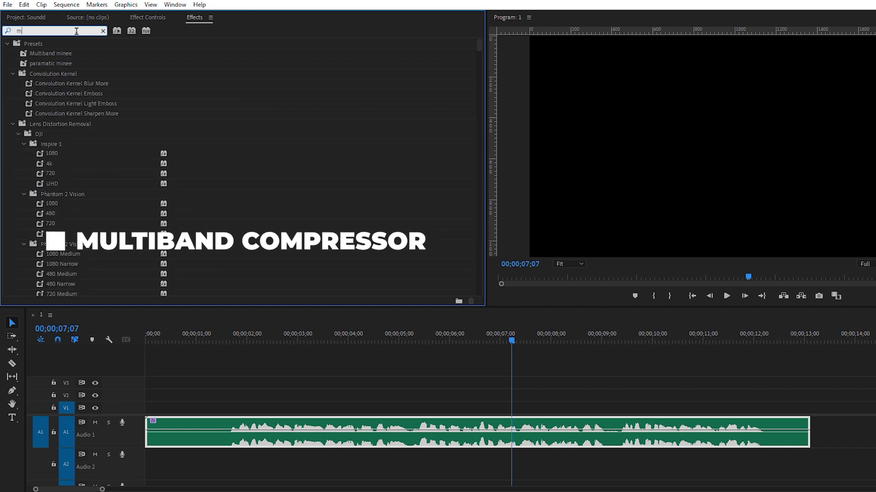
type("ult")
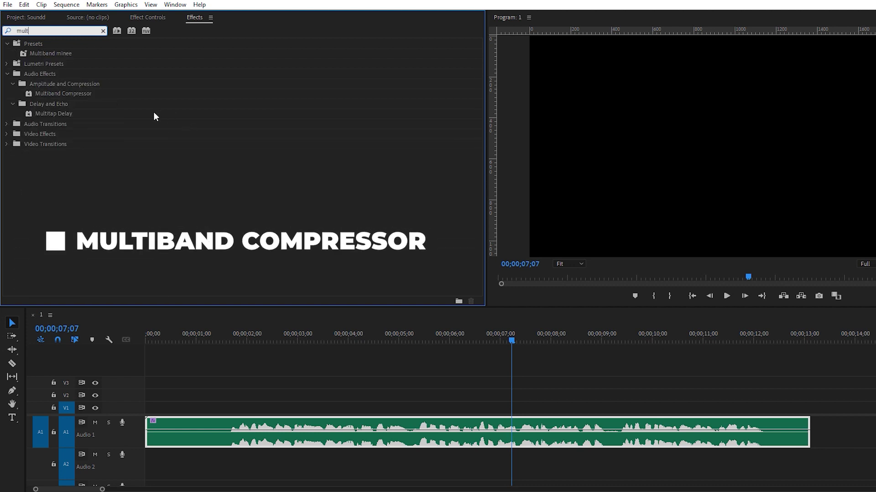
left_click(103, 85)
left_click(85, 93)
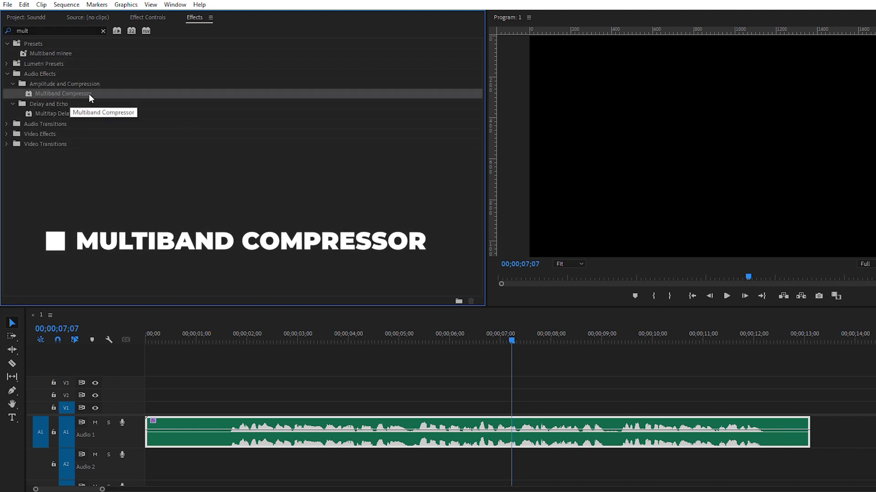
left_click(221, 341)
left_click(153, 17)
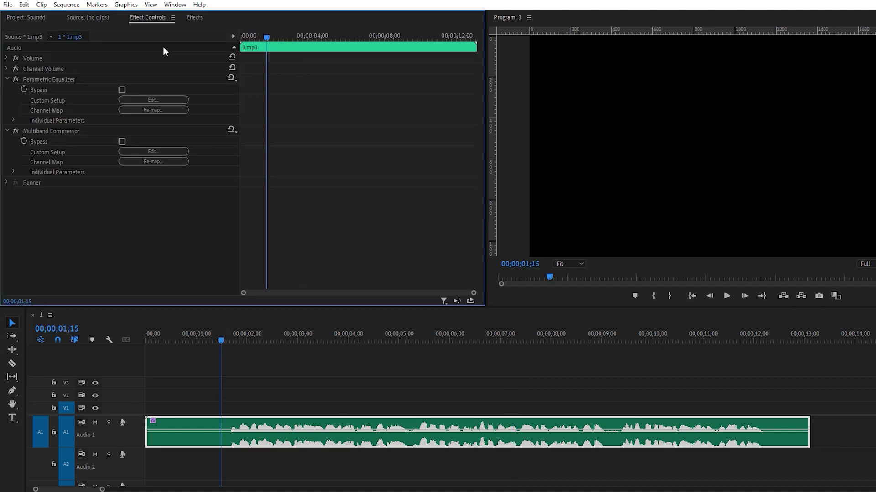
Step: Load the Internet Delivery compressor preset, with crossovers at 120, 1200 and 10000 Hz
left_click(174, 153)
left_click_drag(452, 106, 423, 102)
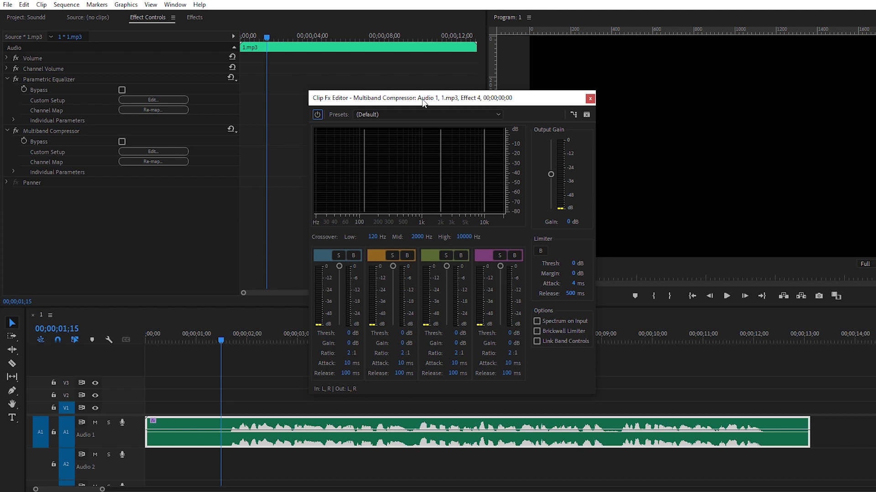
left_click(440, 114)
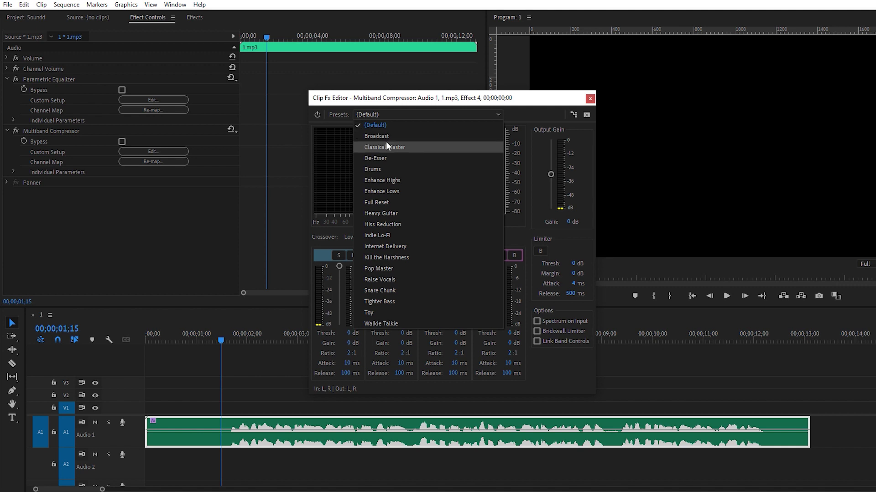
left_click(431, 247)
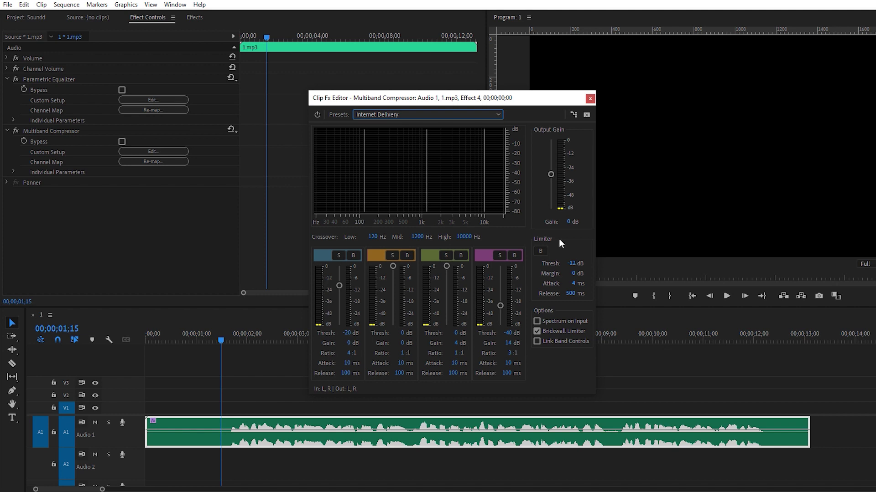
left_click(539, 251)
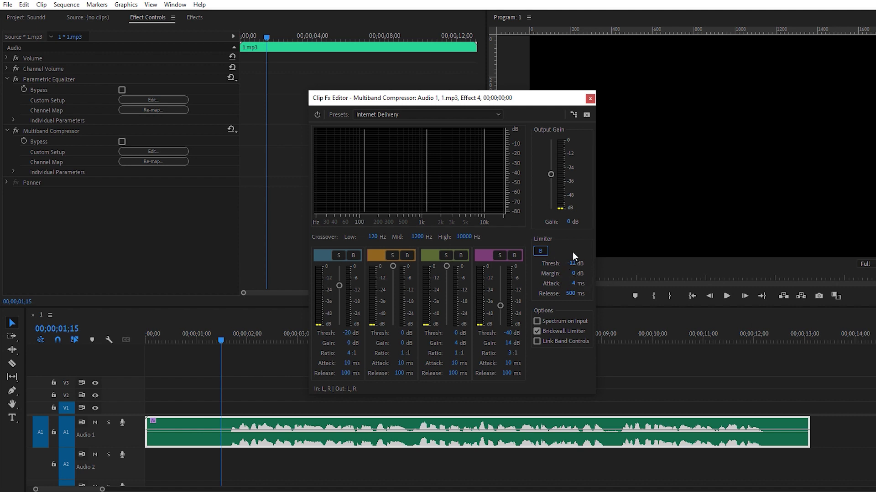
left_click(223, 340)
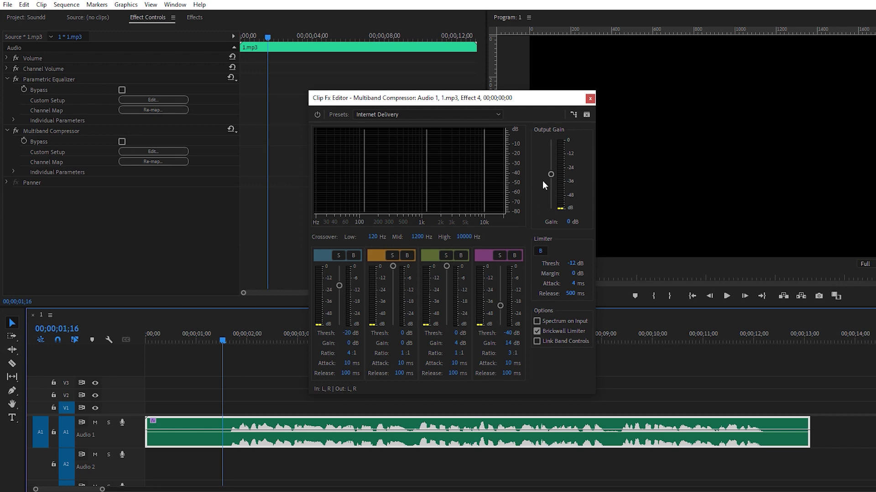
left_click(224, 341)
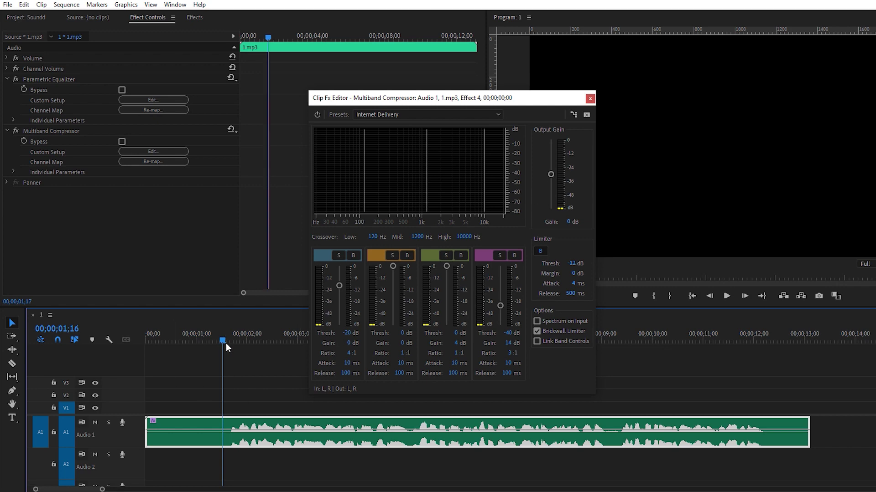
left_click_drag(451, 98, 500, 6)
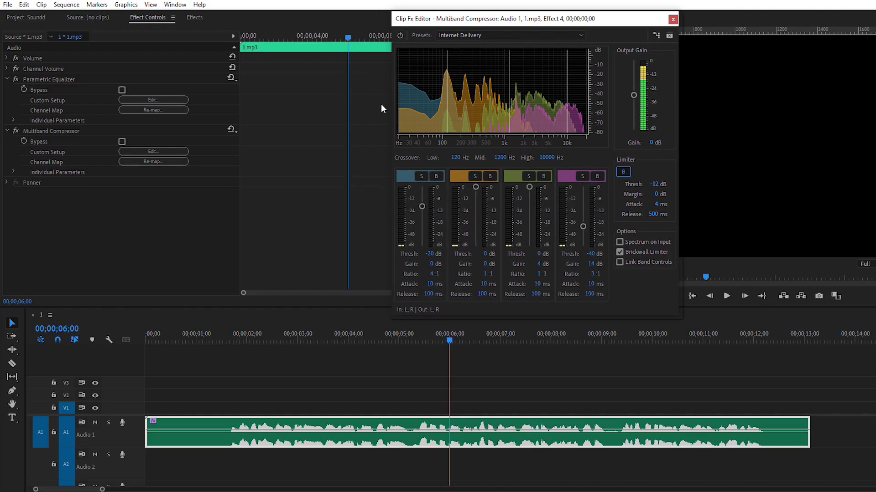
Step: Enter 1 dB as the Parametric Equalizer's Gain in Custom Setup, then close the editor
left_click(177, 101)
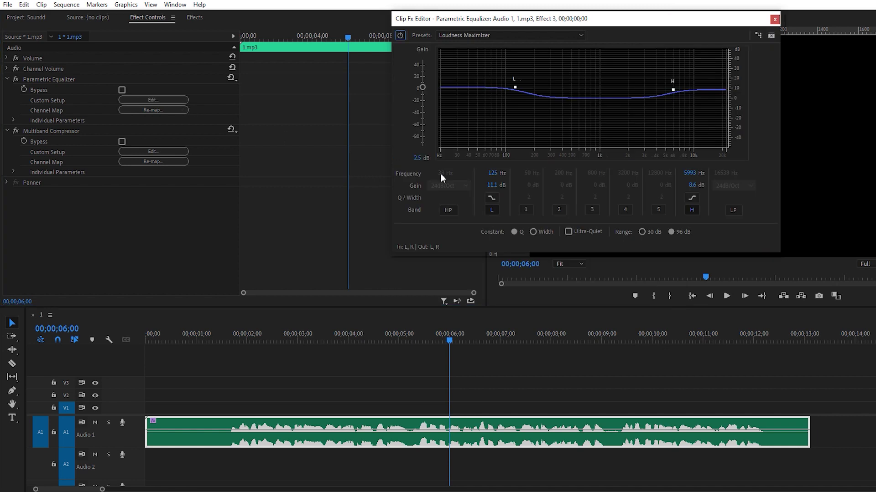
left_click(418, 158)
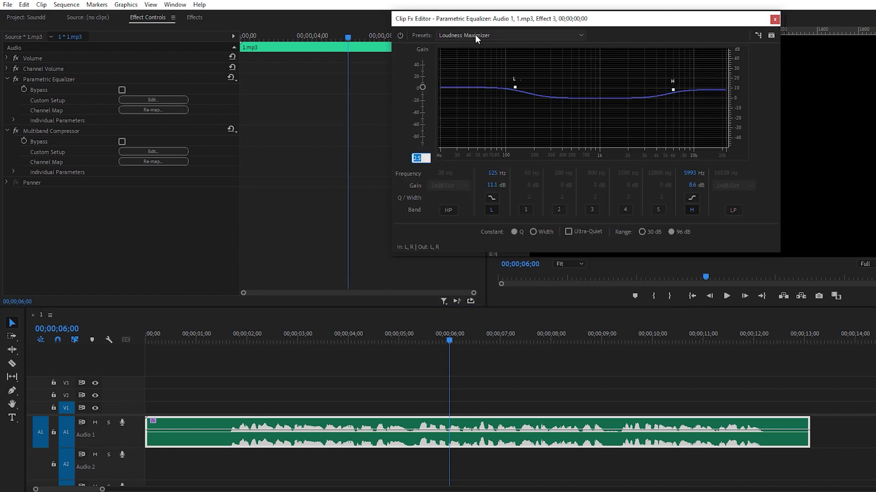
type("1")
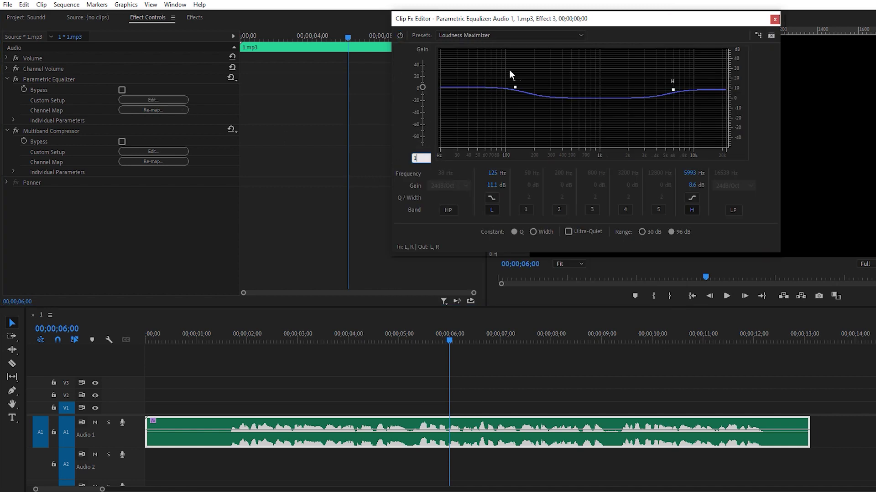
key("Return")
left_click(775, 20)
left_click(232, 333)
left_click(226, 333)
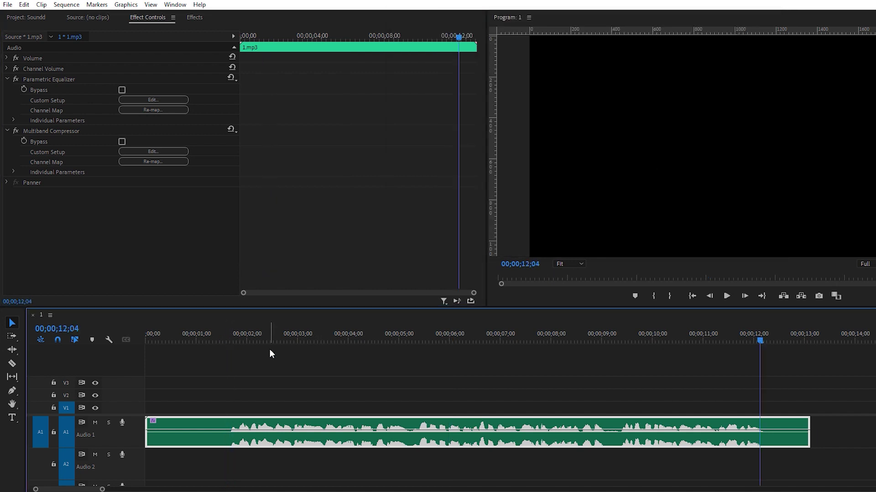